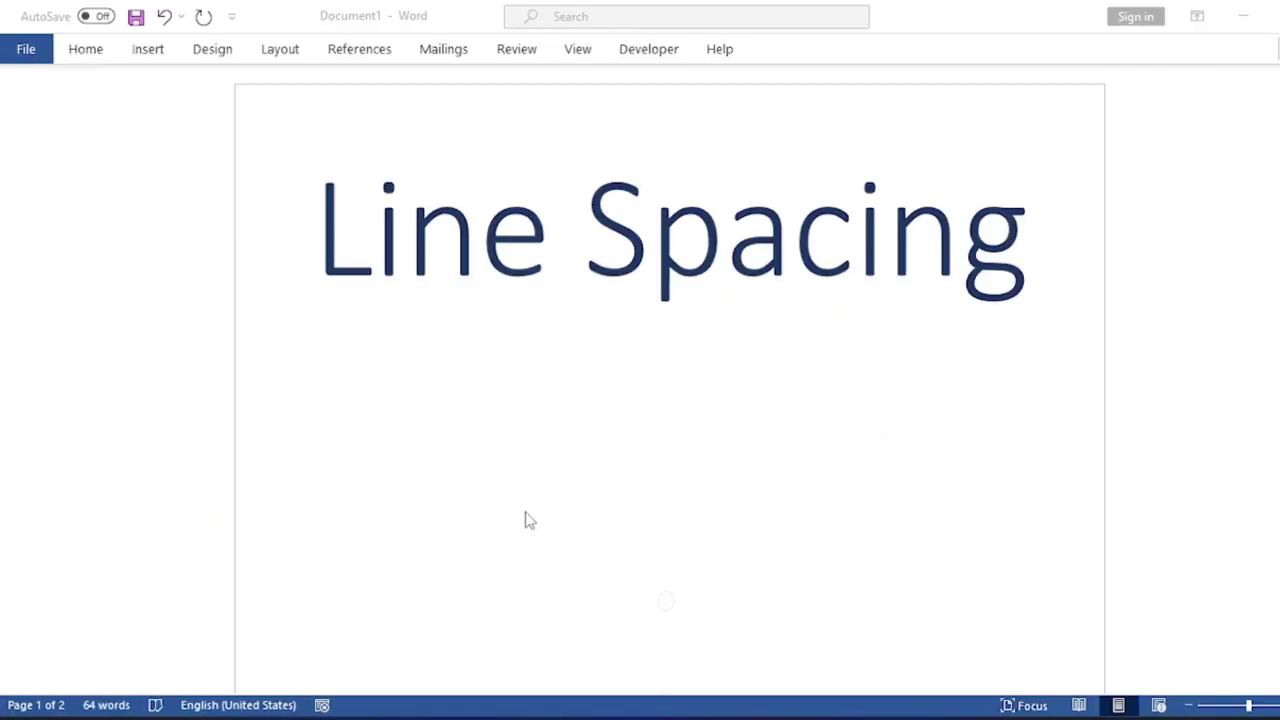
- Insert a =rand(1,4) sample paragraph below the Line Spacing title, with a blank line above it
left_click(1035, 252)
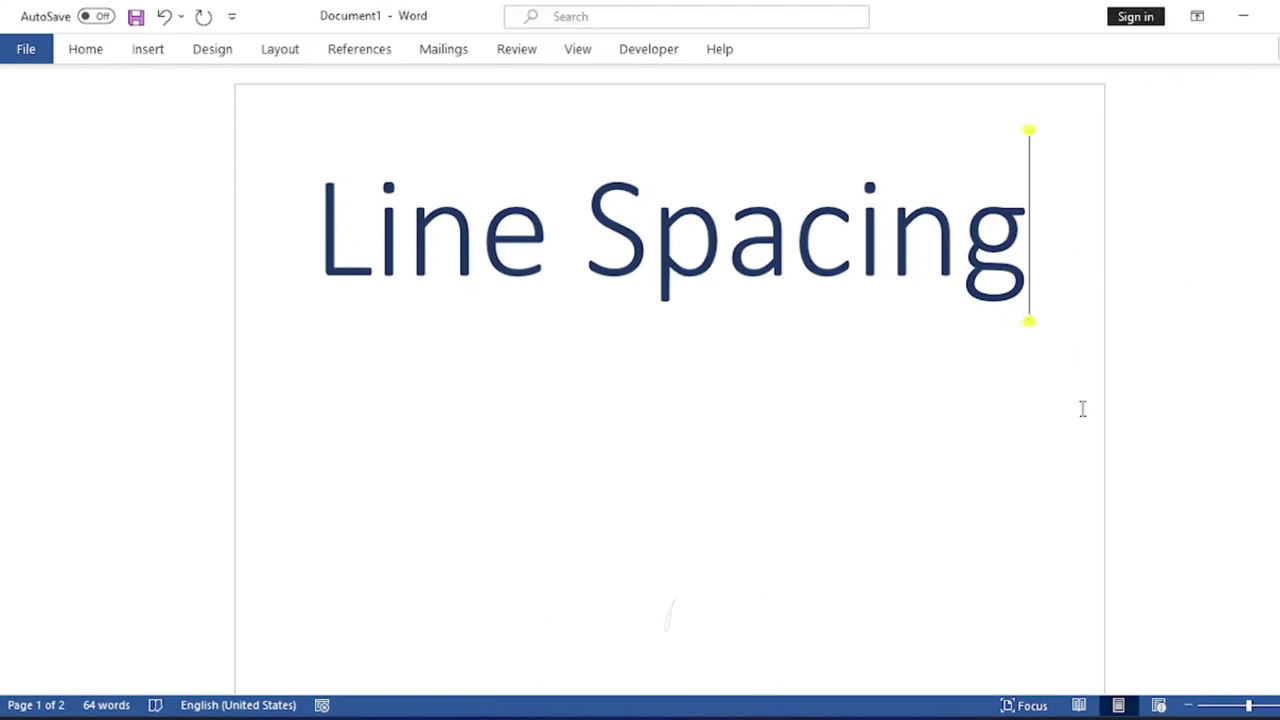
key("Return")
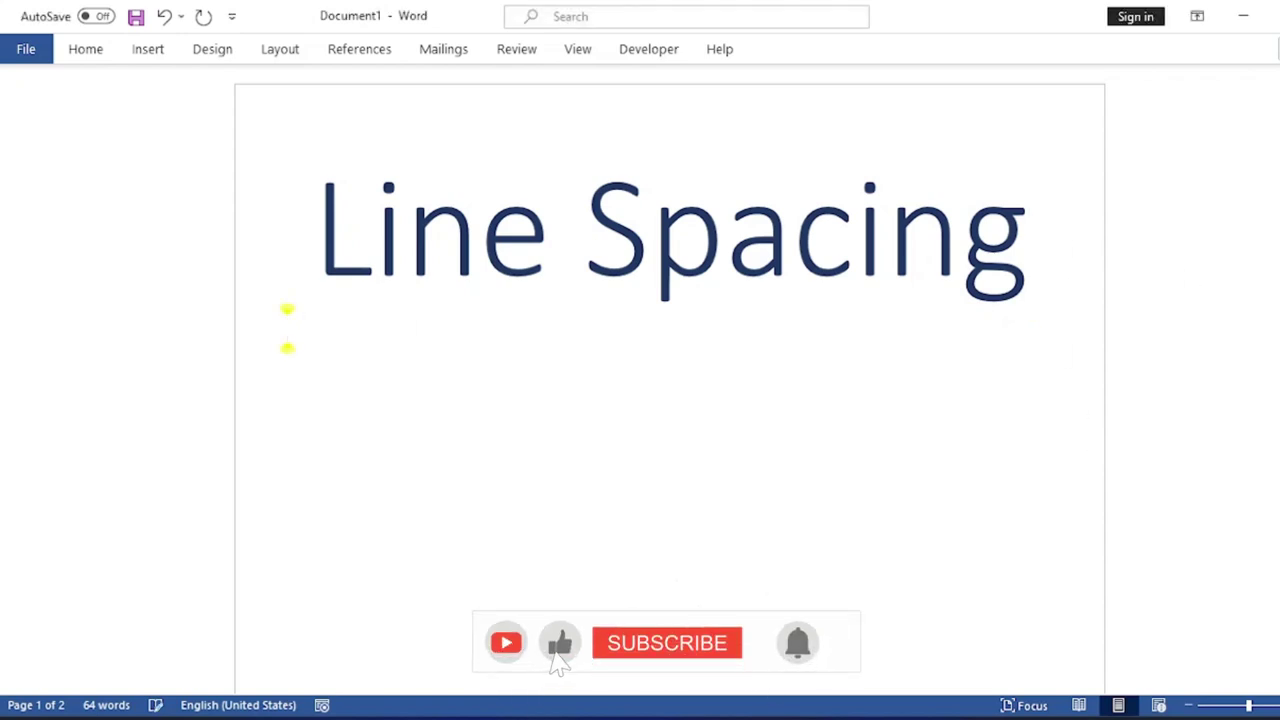
type("=")
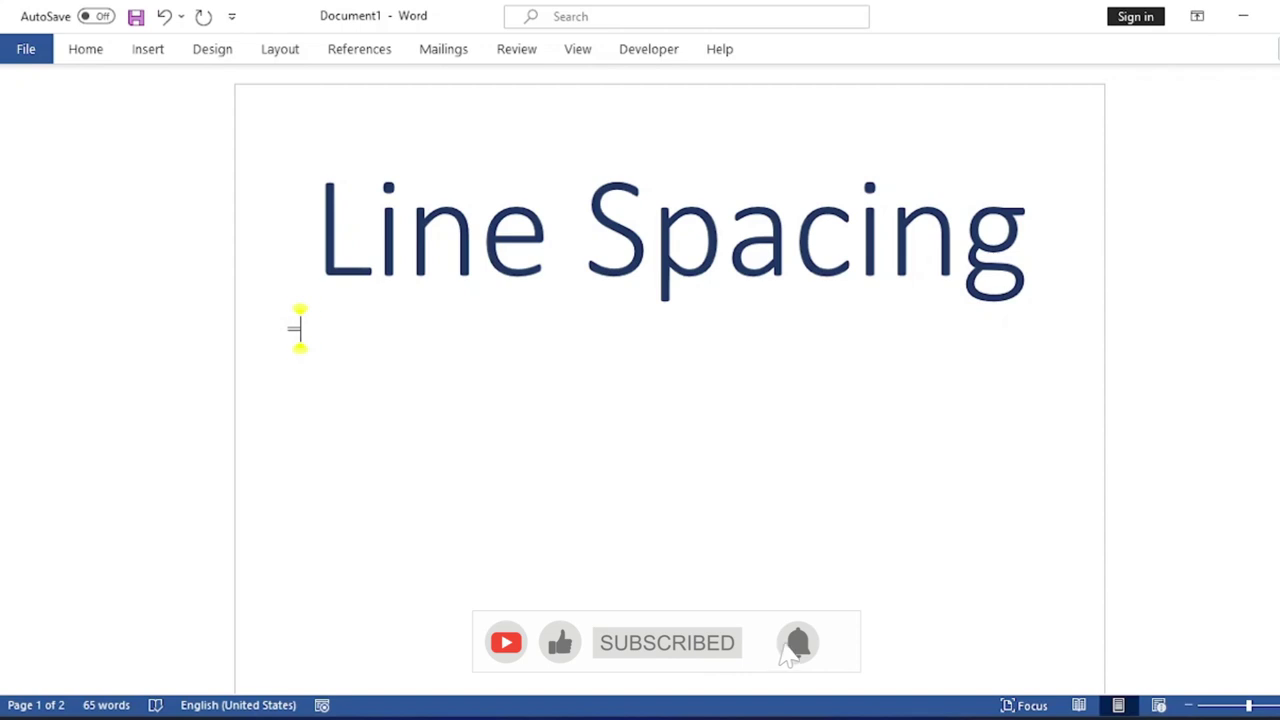
type("rand")
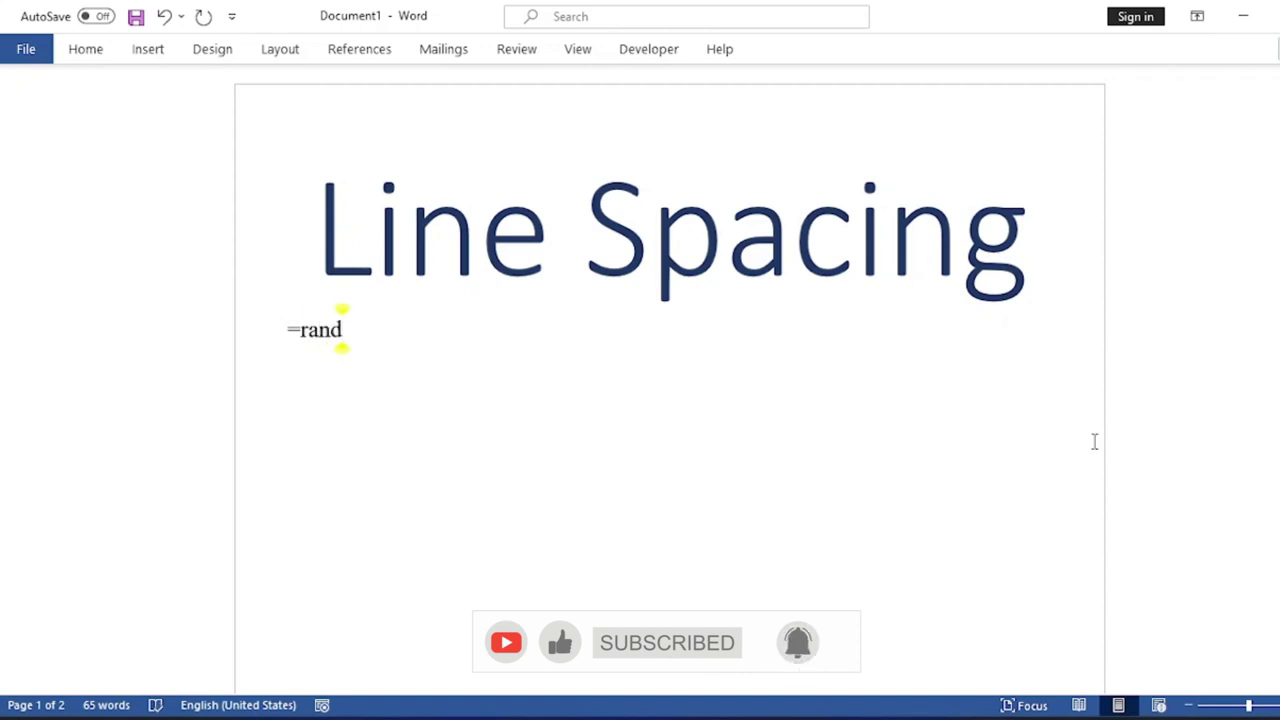
type("(")
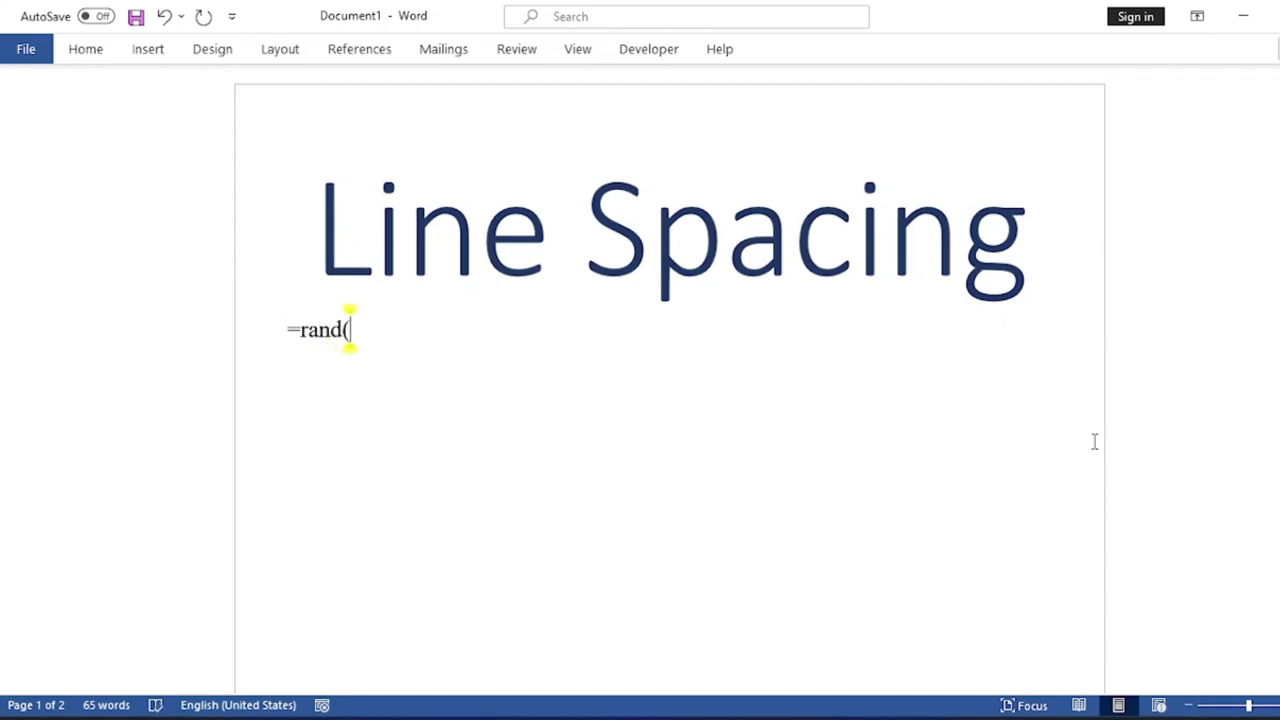
type("1,")
type("4)")
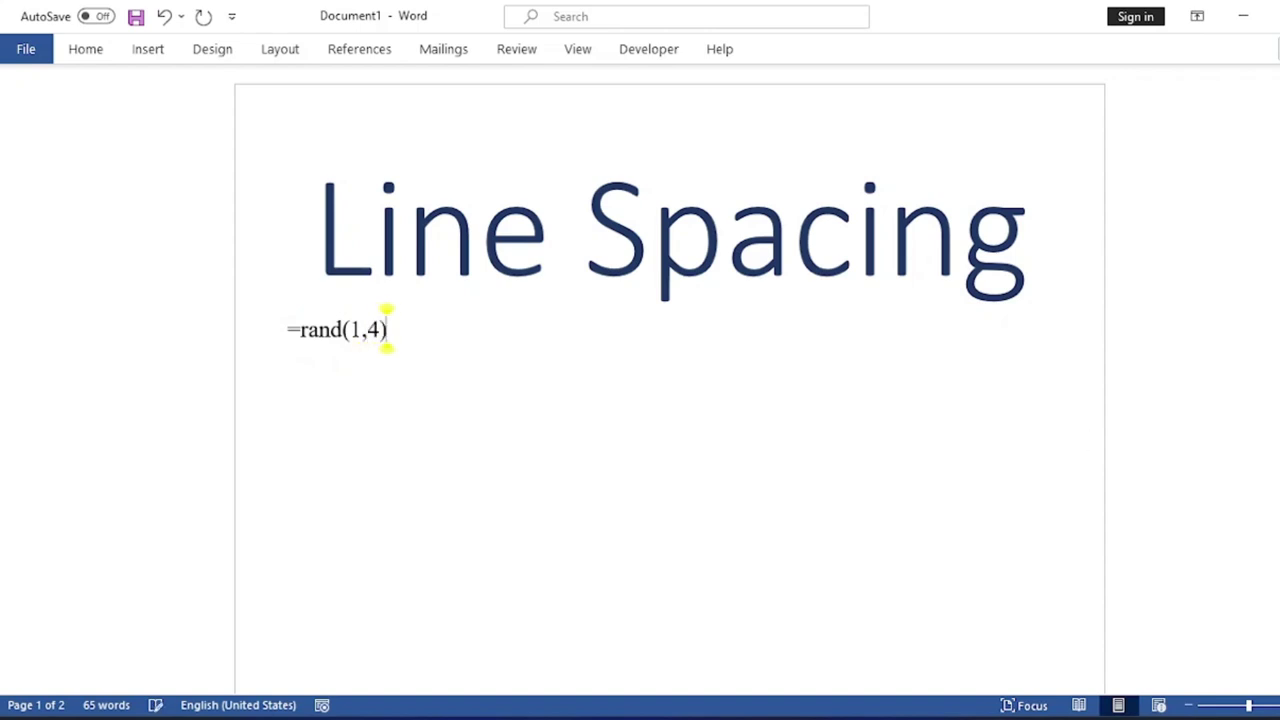
key("Return")
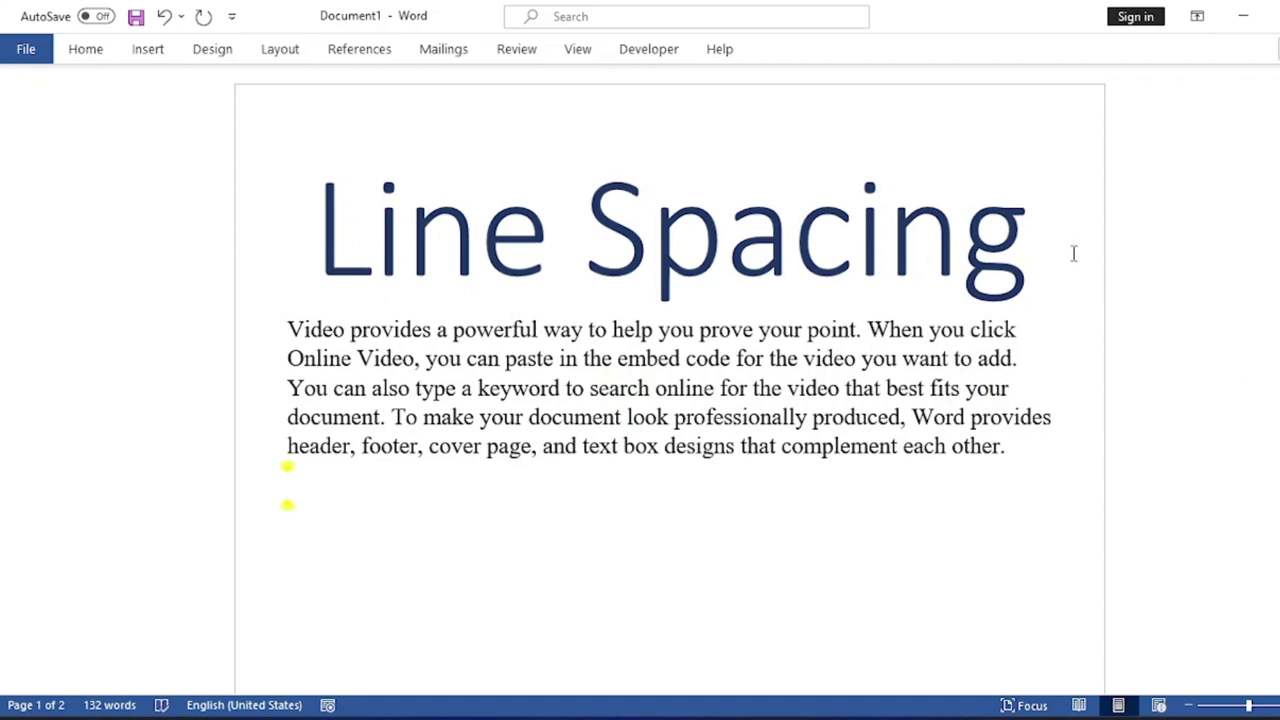
left_click(287, 330)
key("Return")
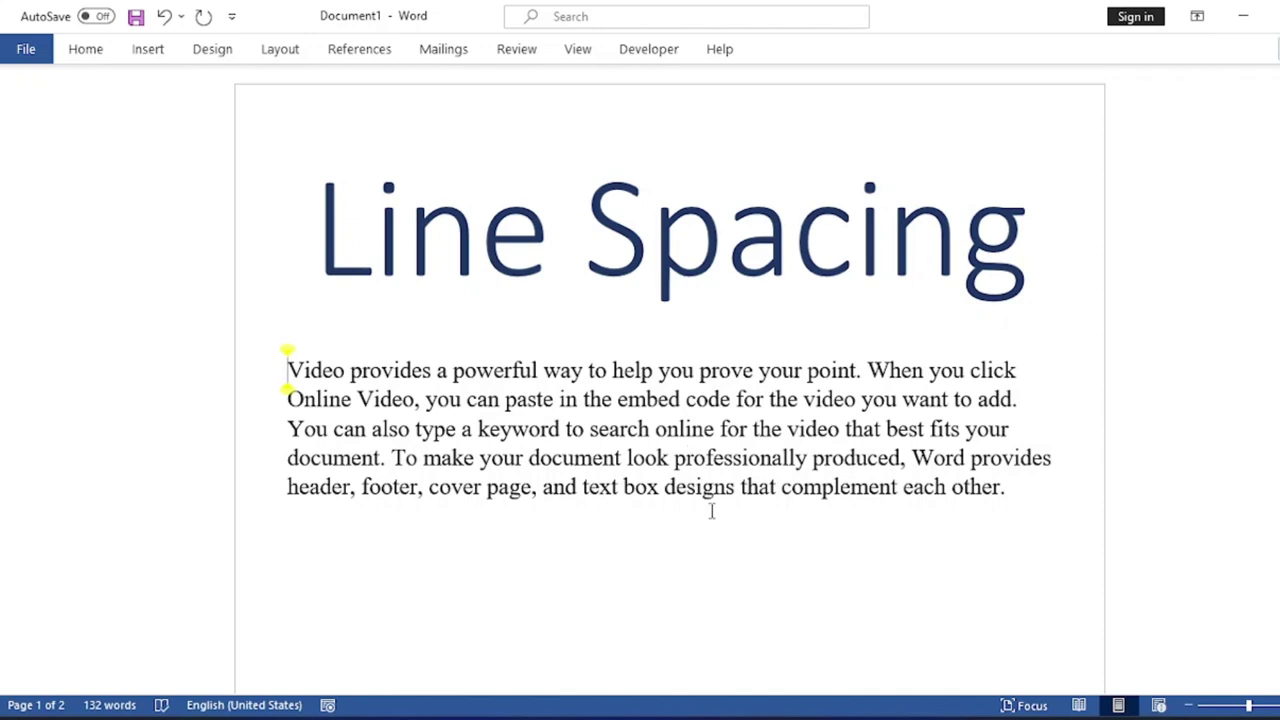
- Show the Home ribbon and browse the Line Spacing Options list, cancelling without changes
left_click(86, 52)
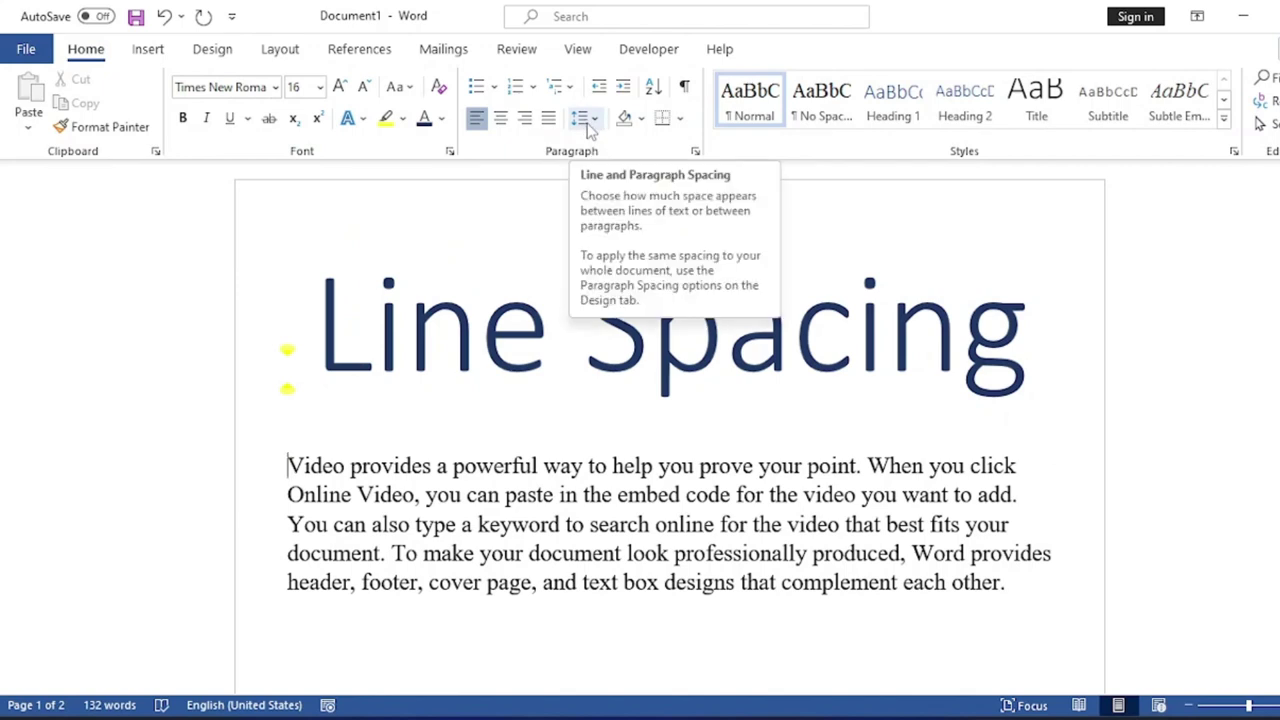
left_click(589, 126)
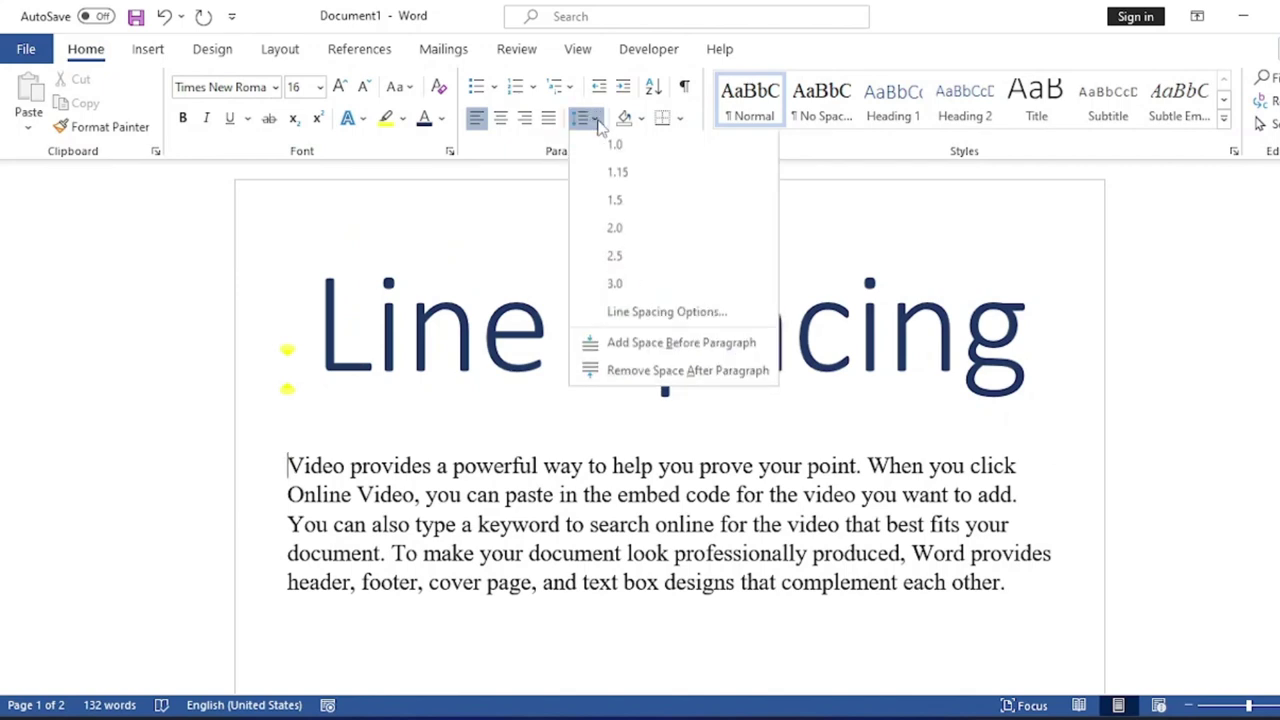
left_click(674, 316)
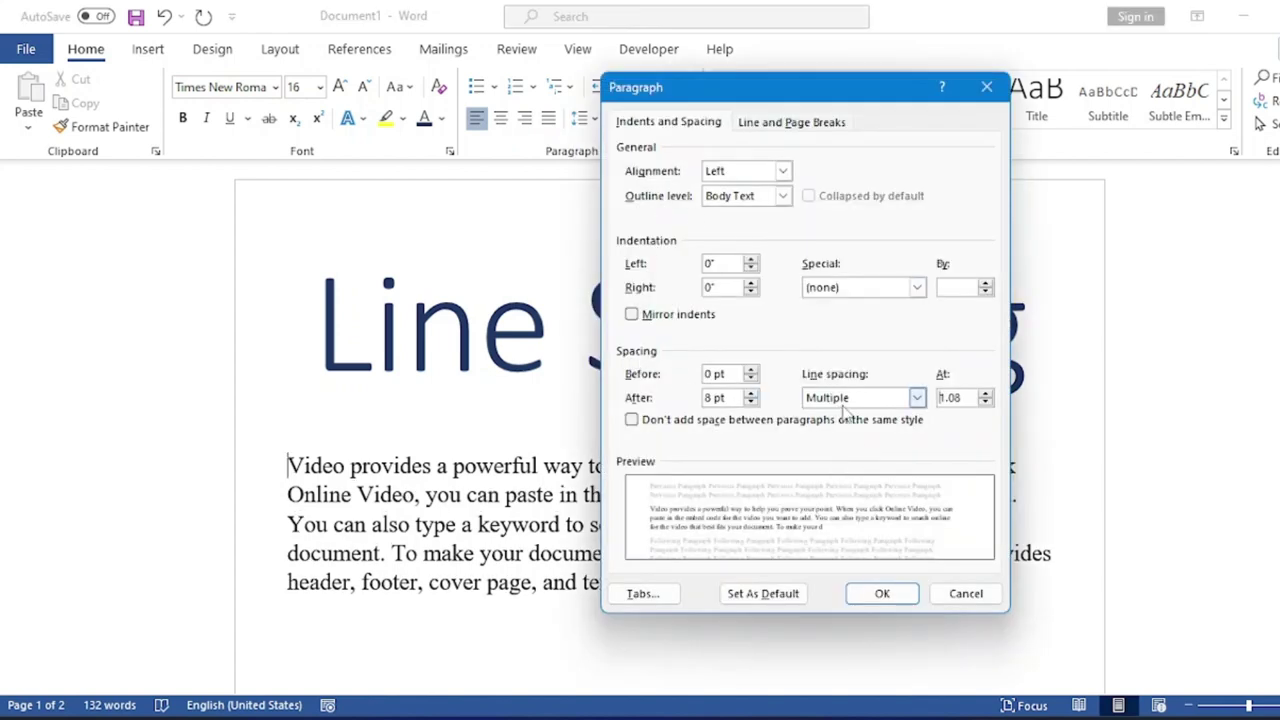
left_click(916, 399)
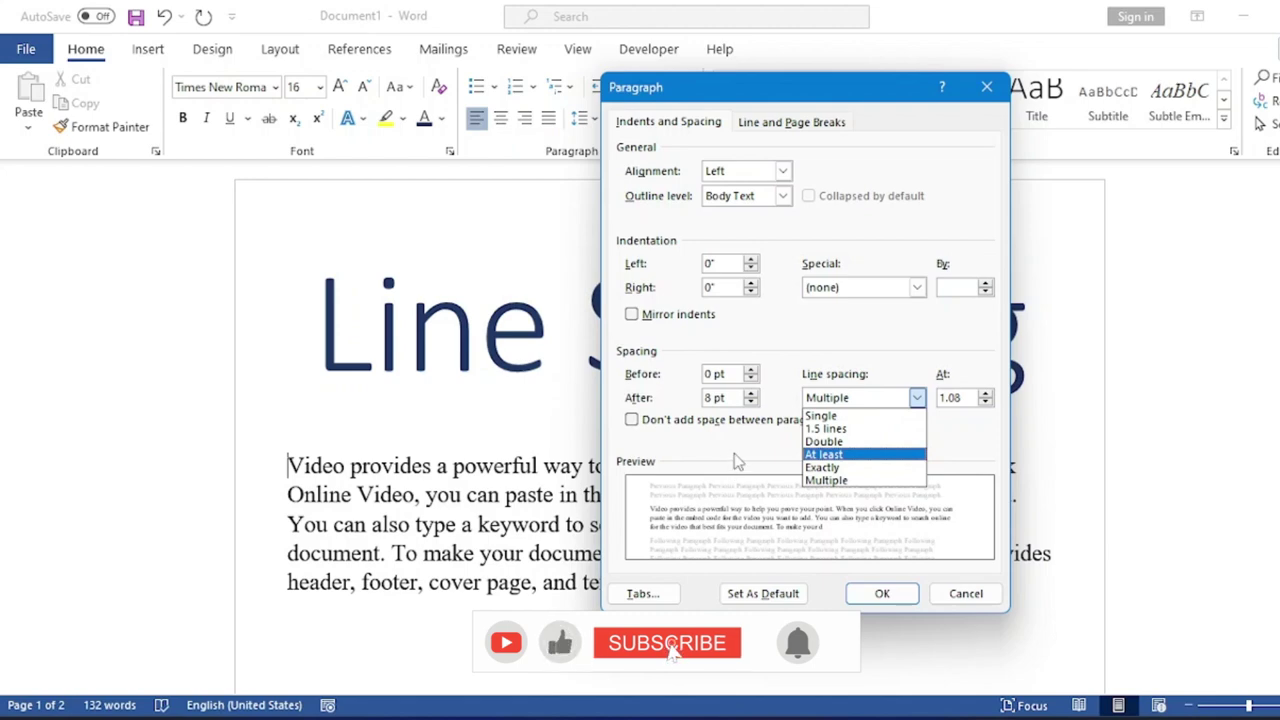
left_click(966, 593)
left_click(966, 593)
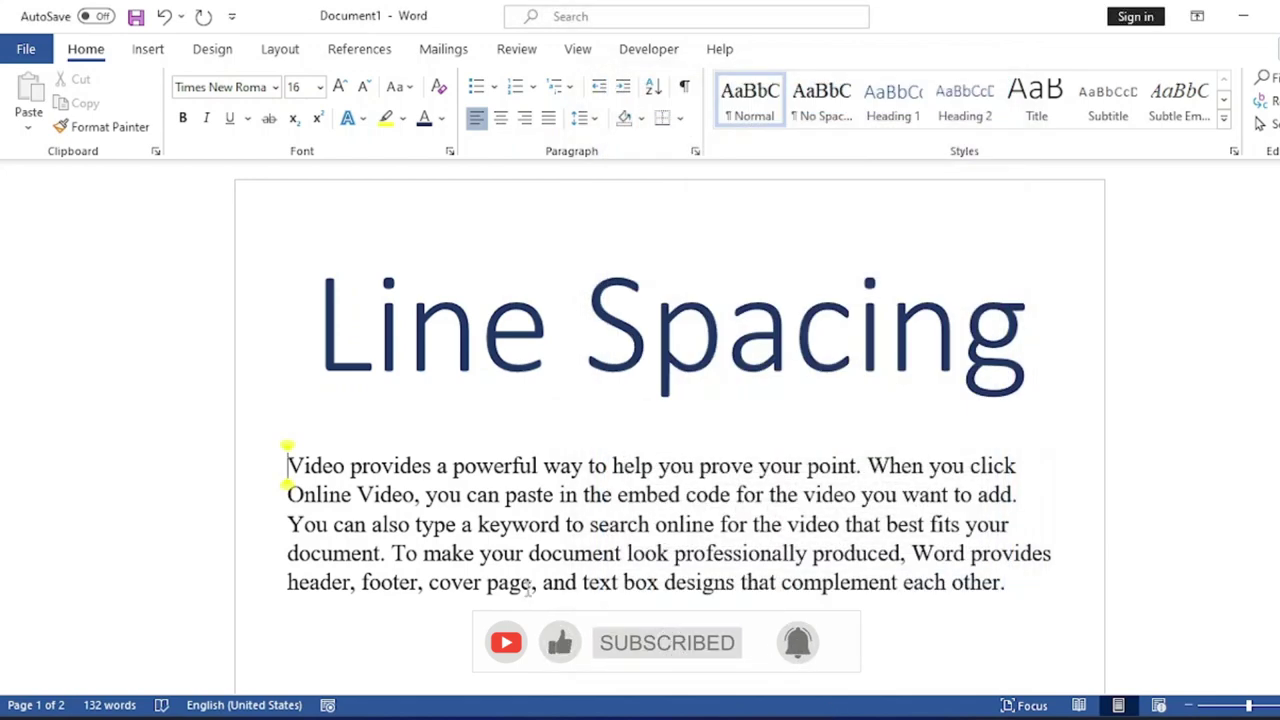
left_click(1027, 582)
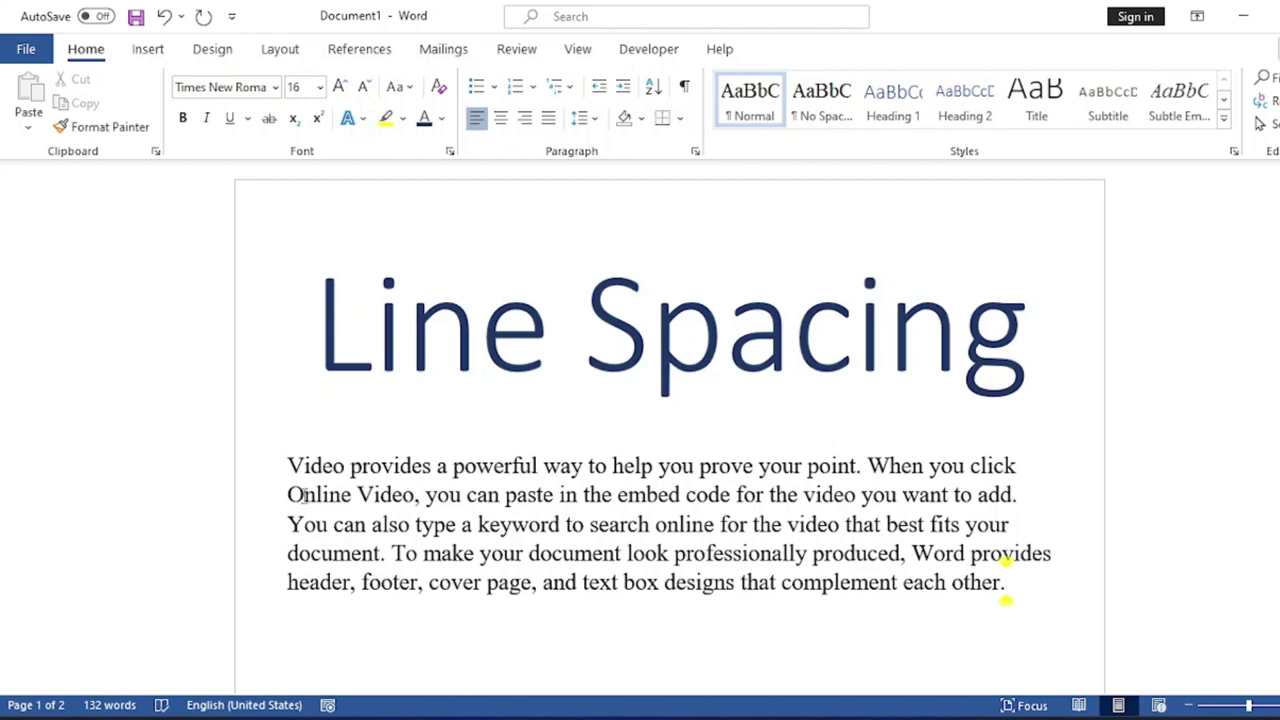
- Select the whole sample paragraph and apply single line spacing with Ctrl+1
key("ctrl+Home")
left_click_drag(352, 467, 1040, 590)
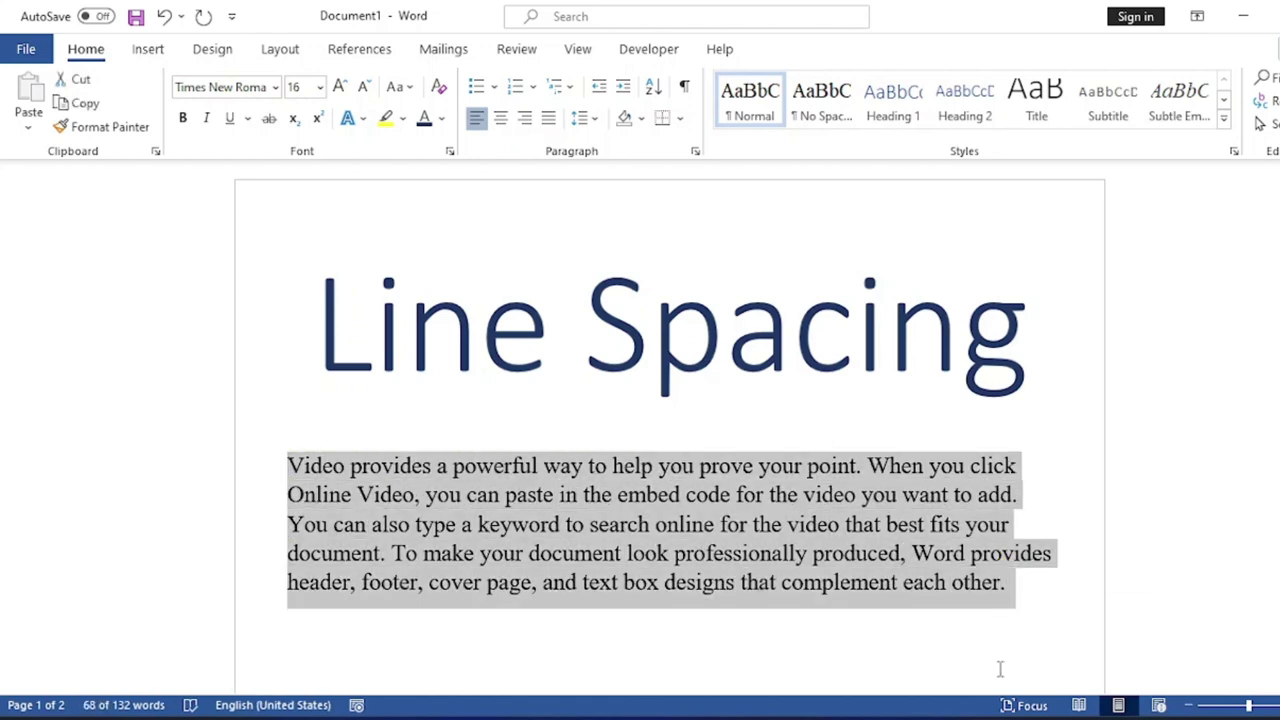
key("ctrl+1")
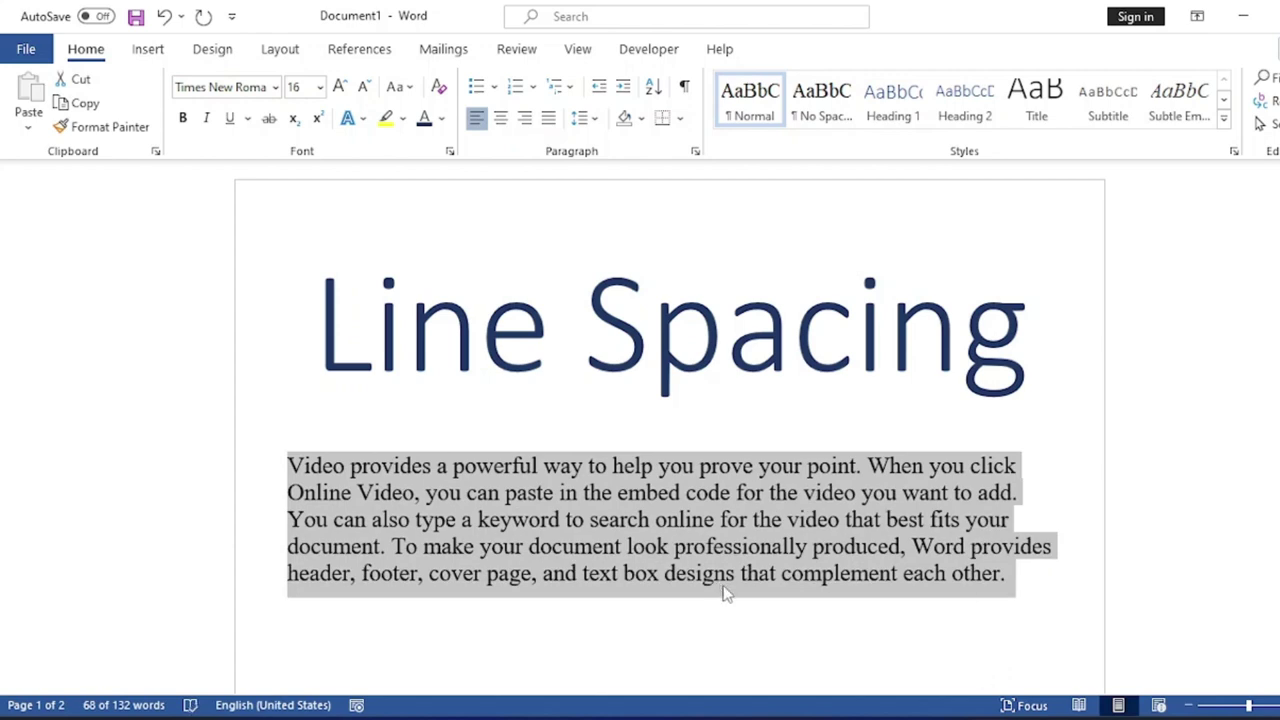
- Apply double (2.0) line spacing to the paragraph and review it in Line Spacing Options
left_click(584, 118)
left_click(666, 313)
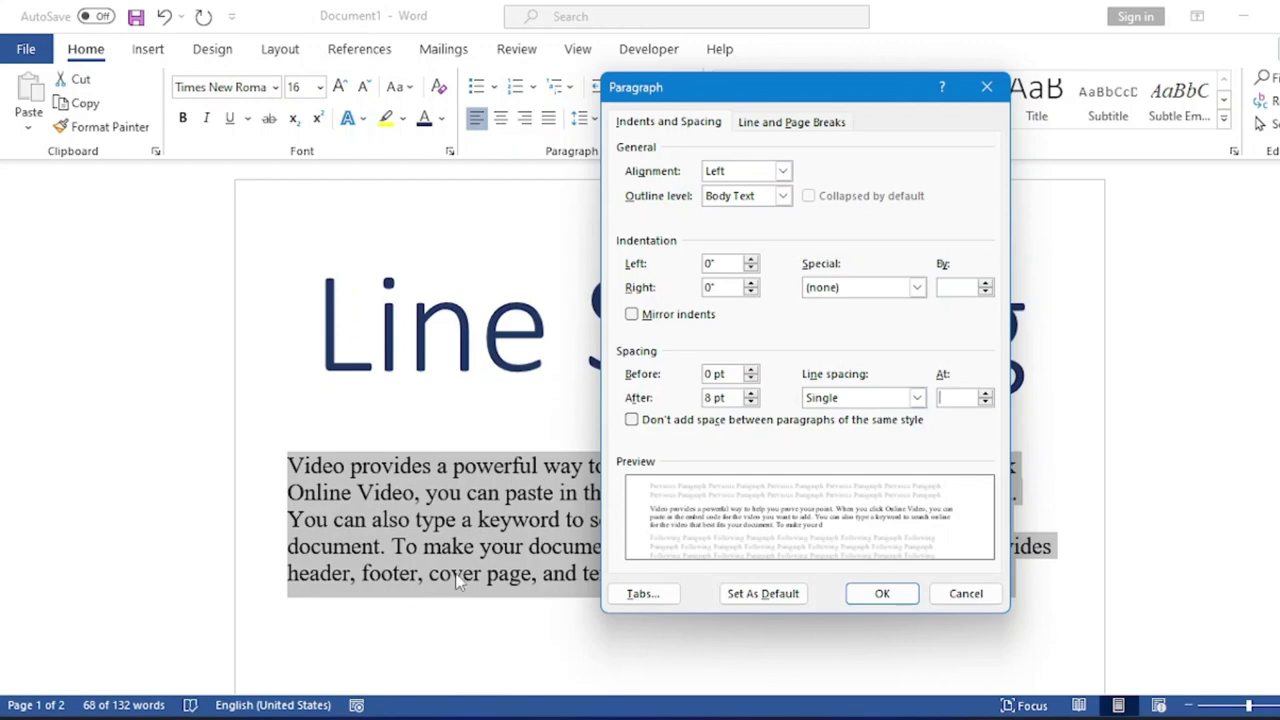
left_click(968, 597)
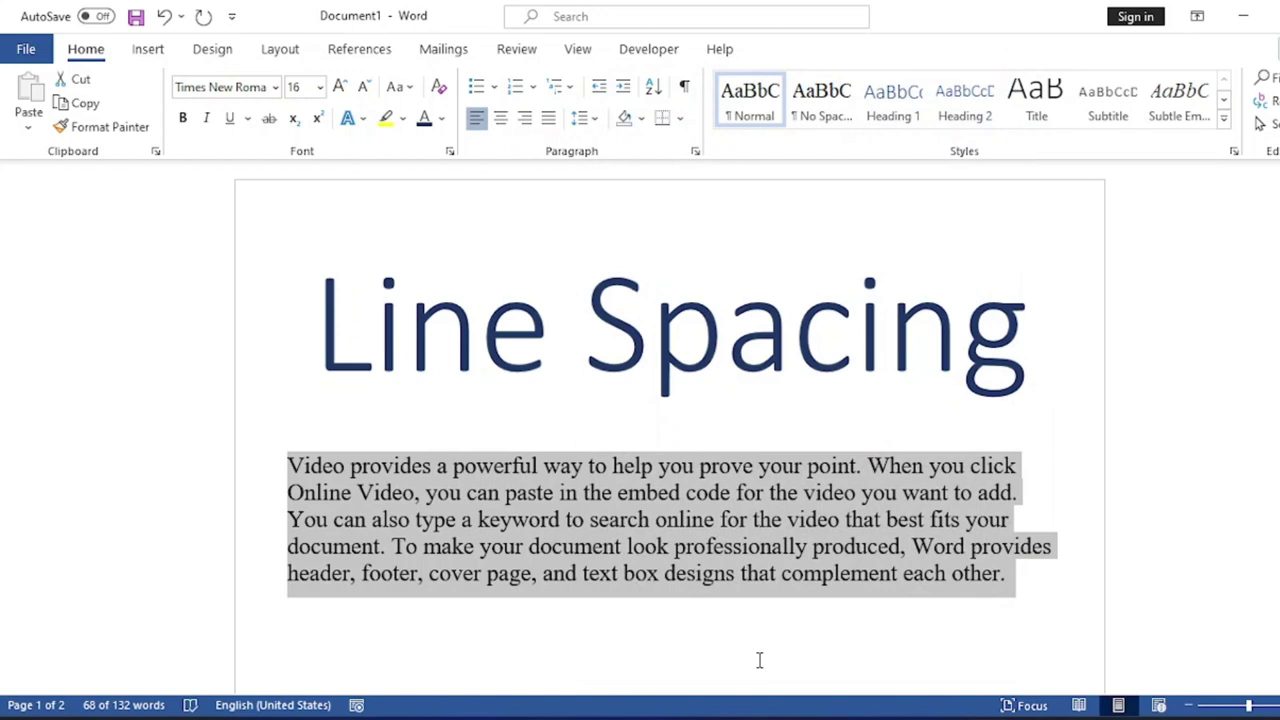
key("ctrl+2")
scroll(773, 578, "down", 2)
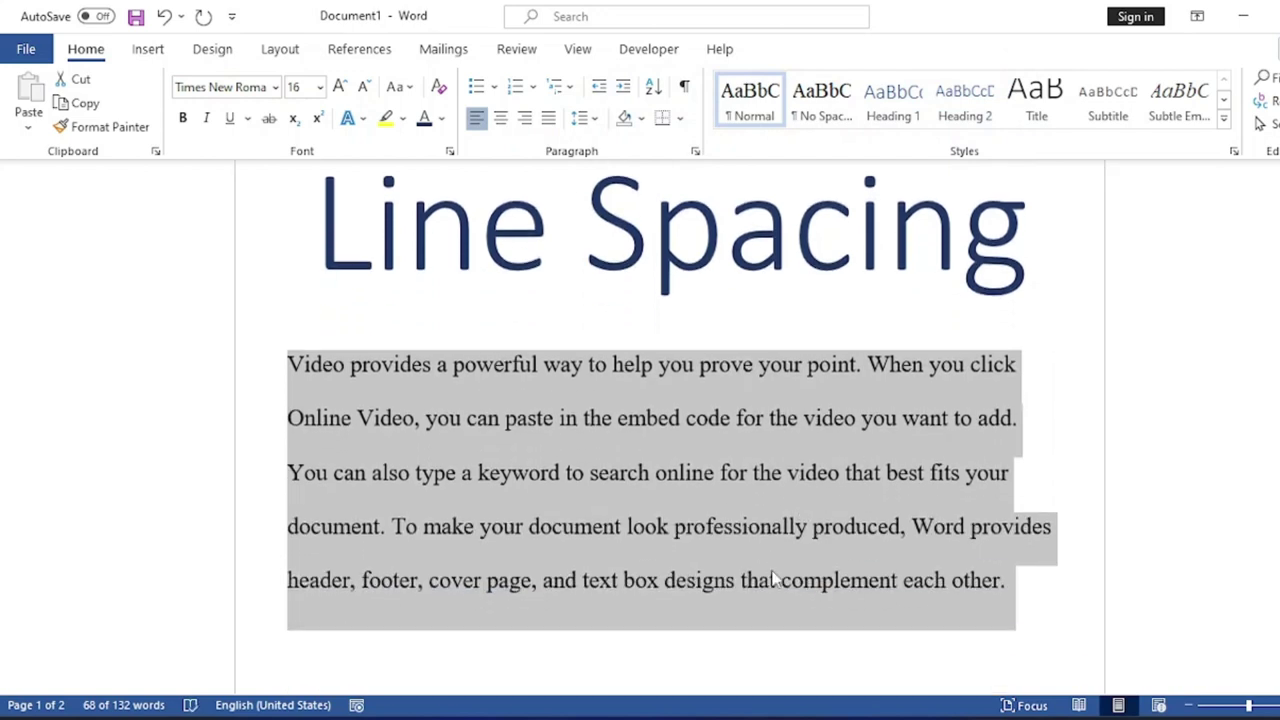
left_click(583, 118)
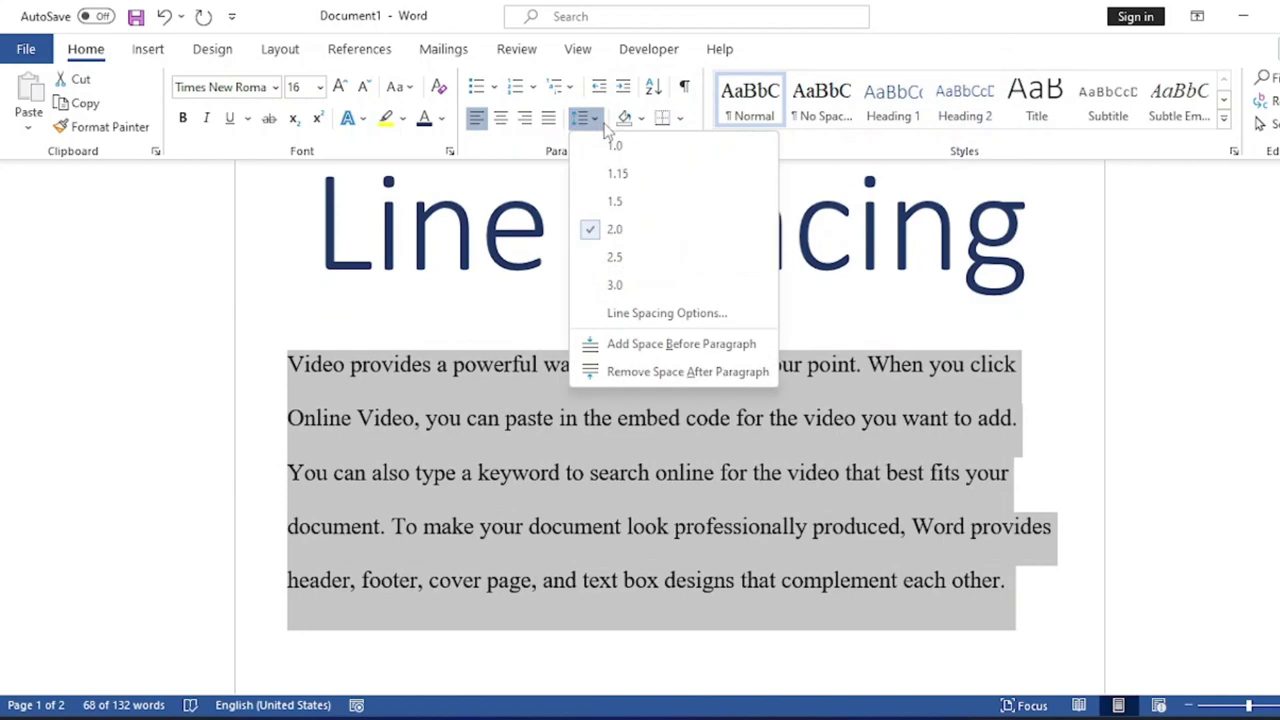
left_click(668, 314)
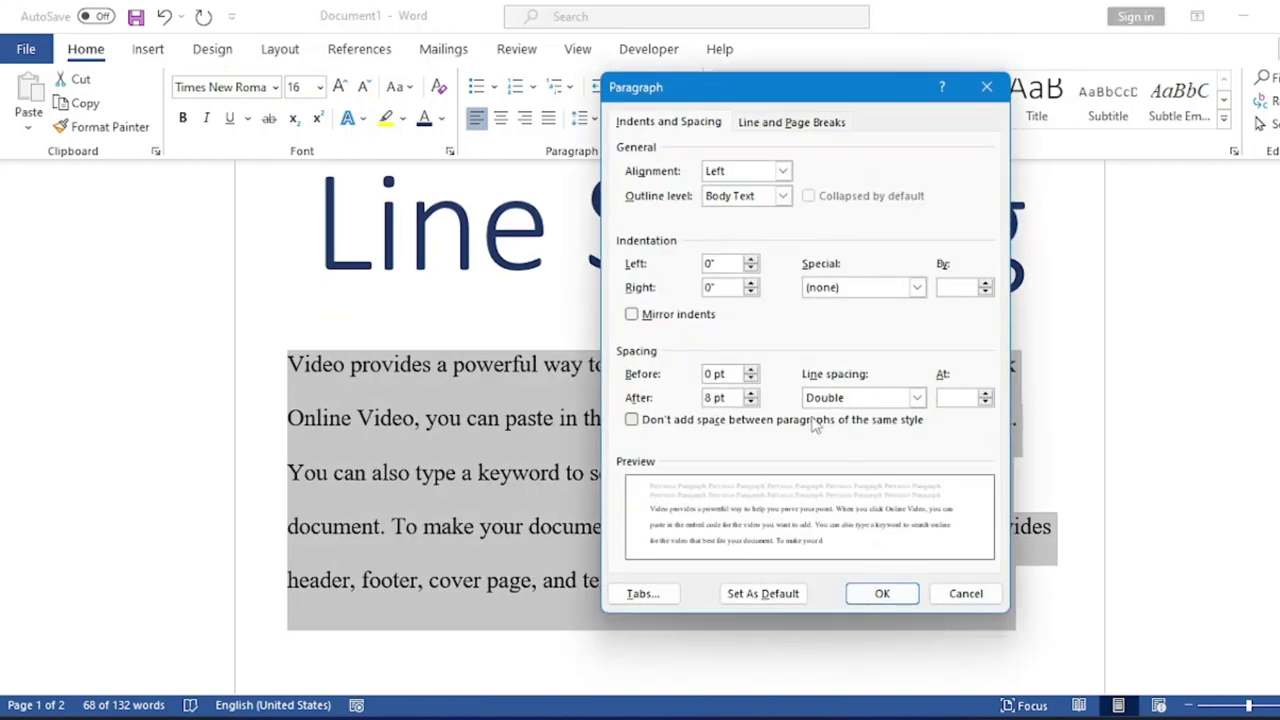
left_click(966, 594)
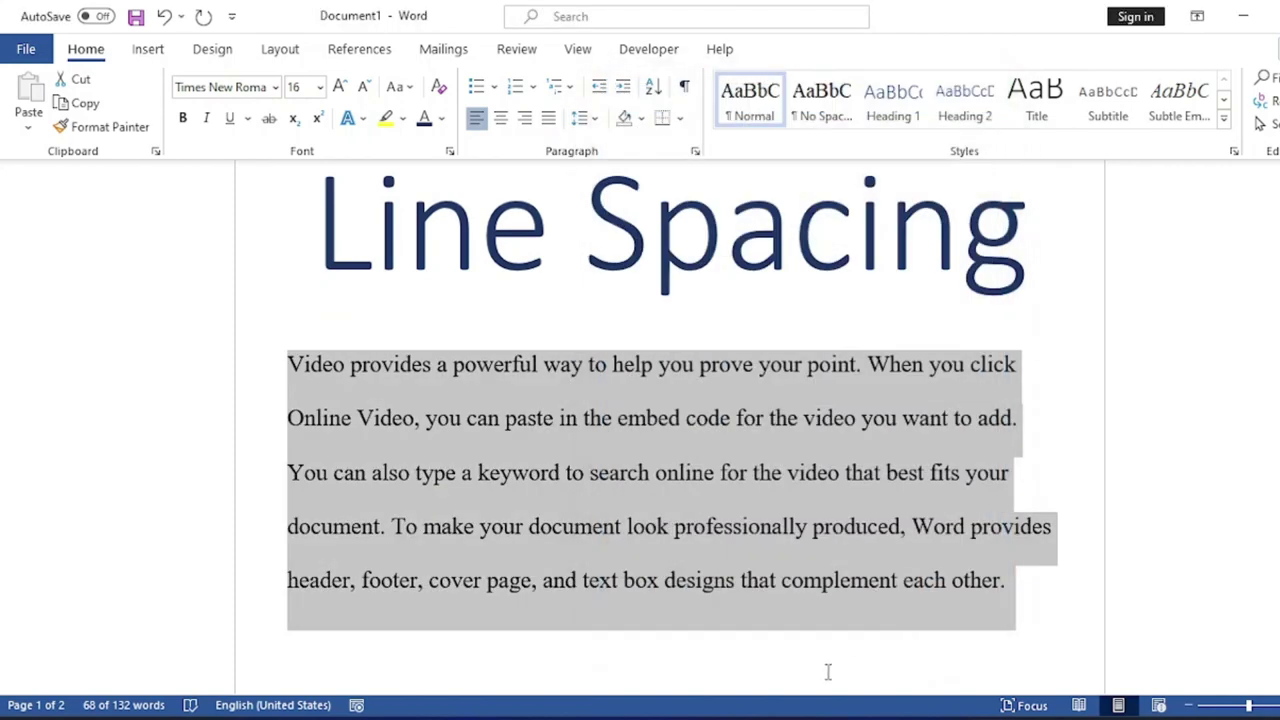
- Reset the paragraph to single spacing, then apply 1.5 line spacing with Ctrl+5
key("ctrl+1")
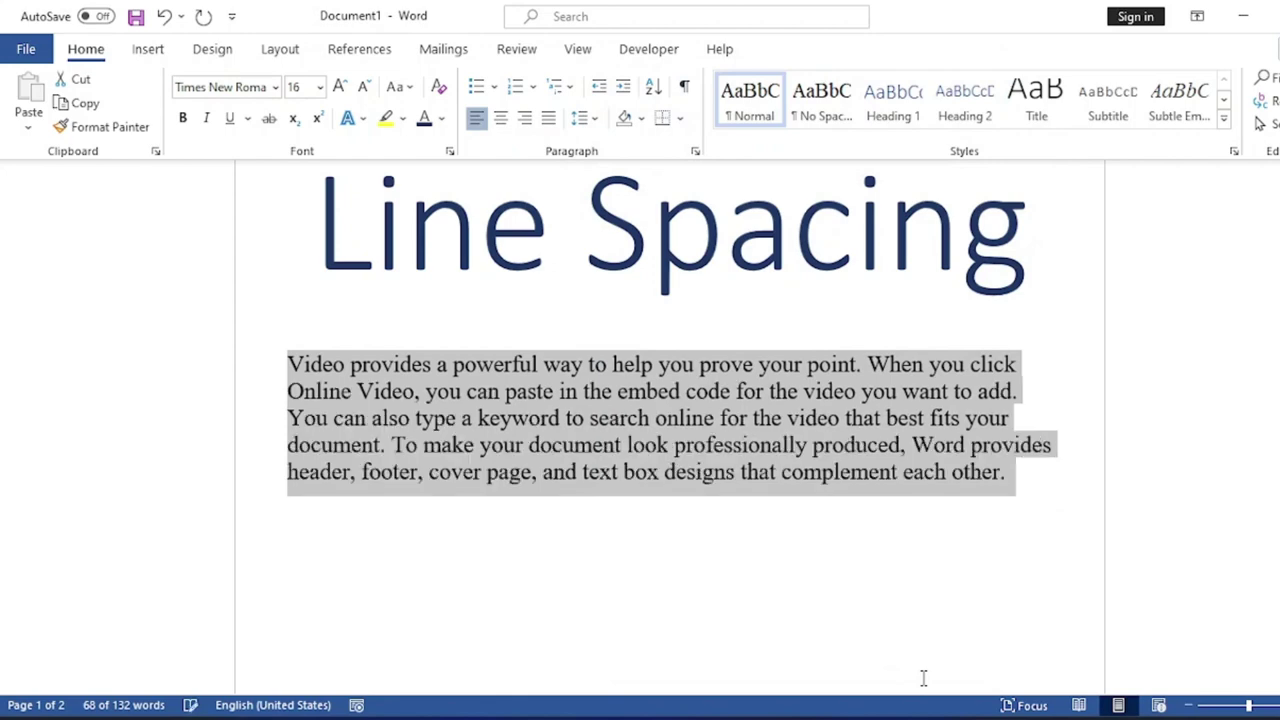
left_click(585, 118)
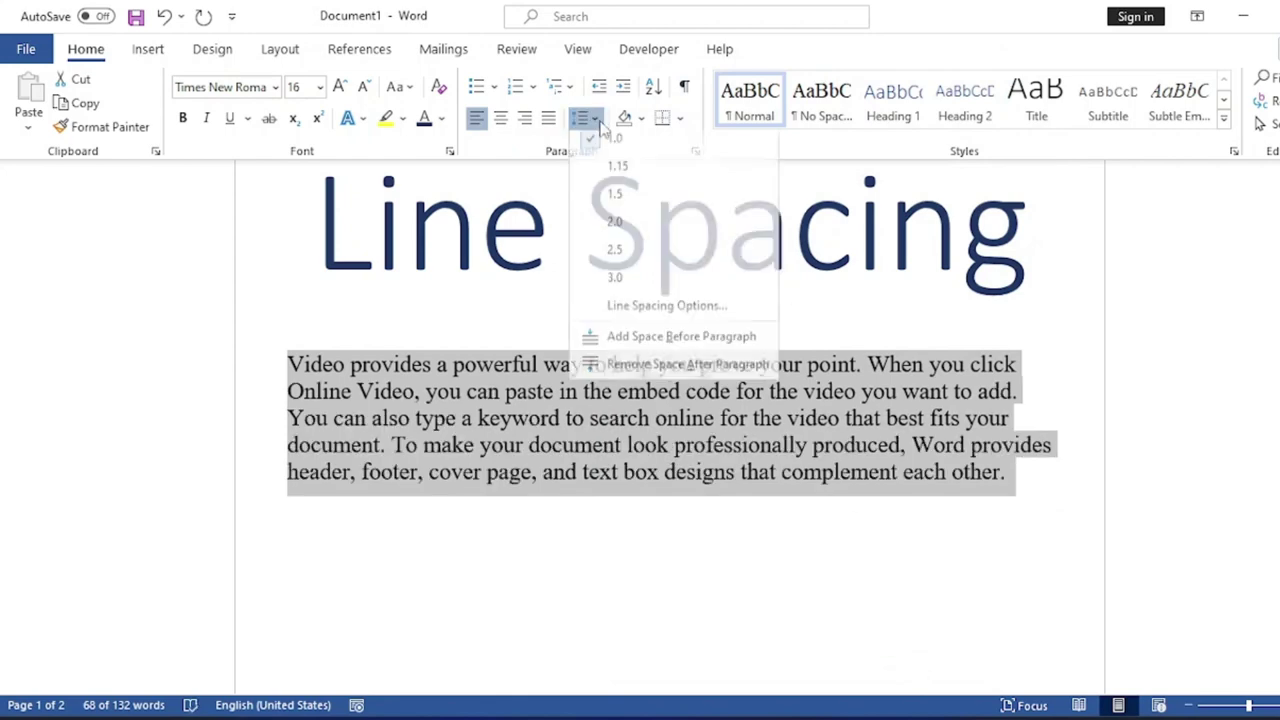
left_click(655, 313)
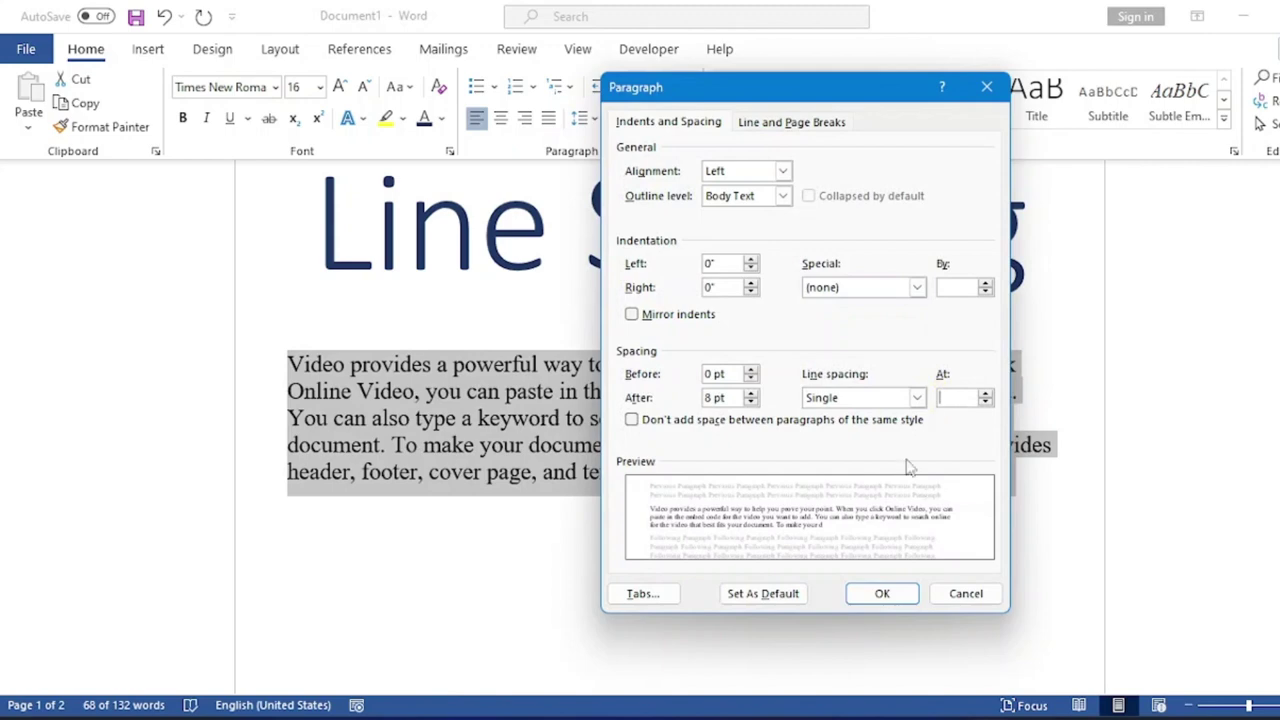
left_click(955, 596)
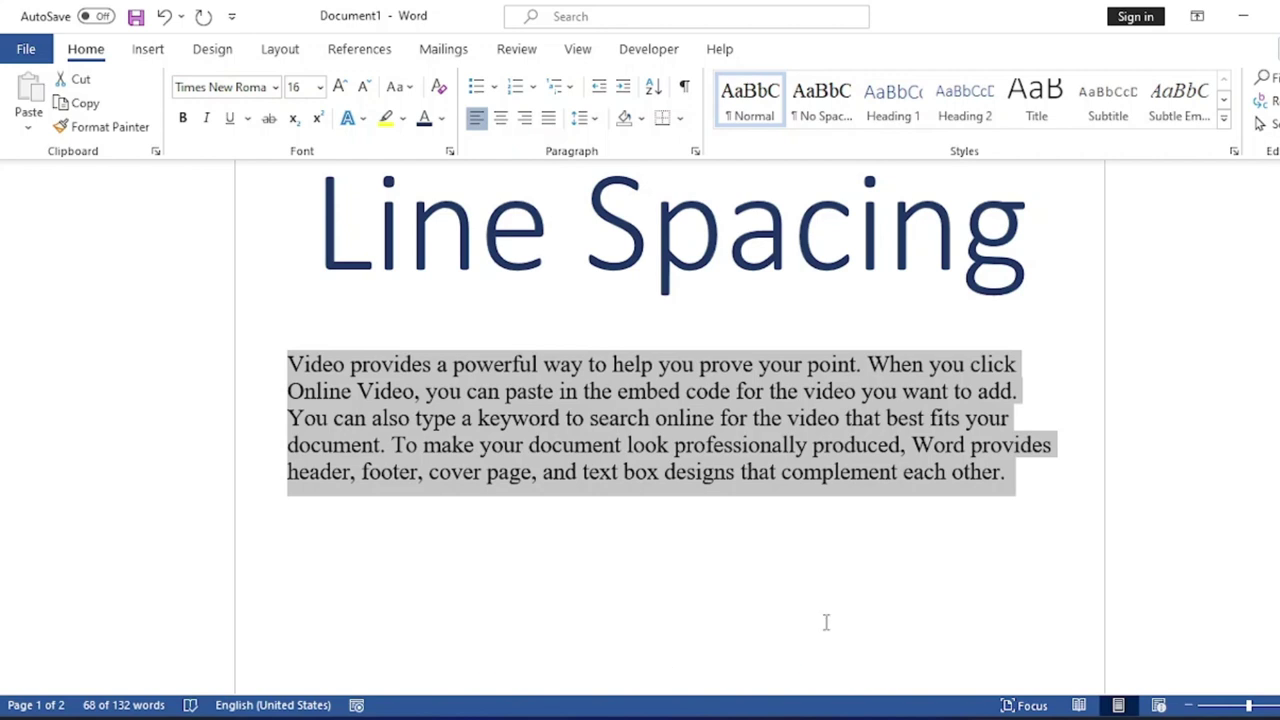
key("ctrl+5")
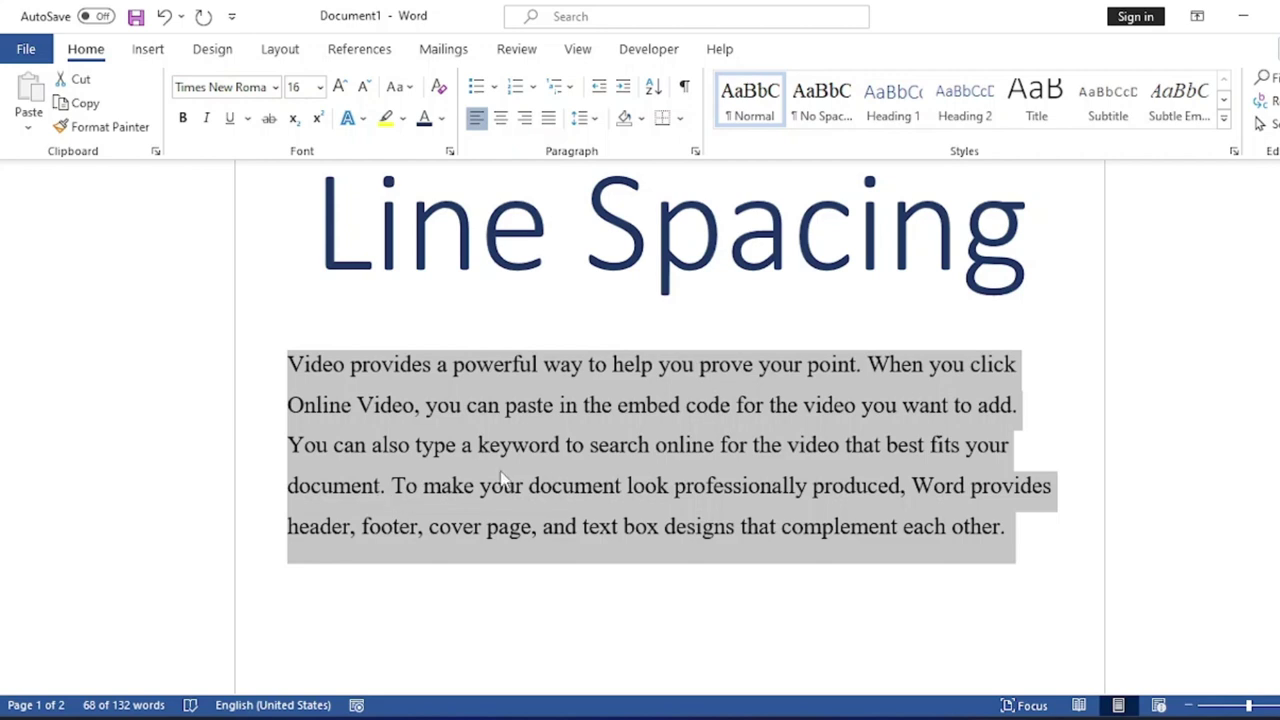
left_click(585, 120)
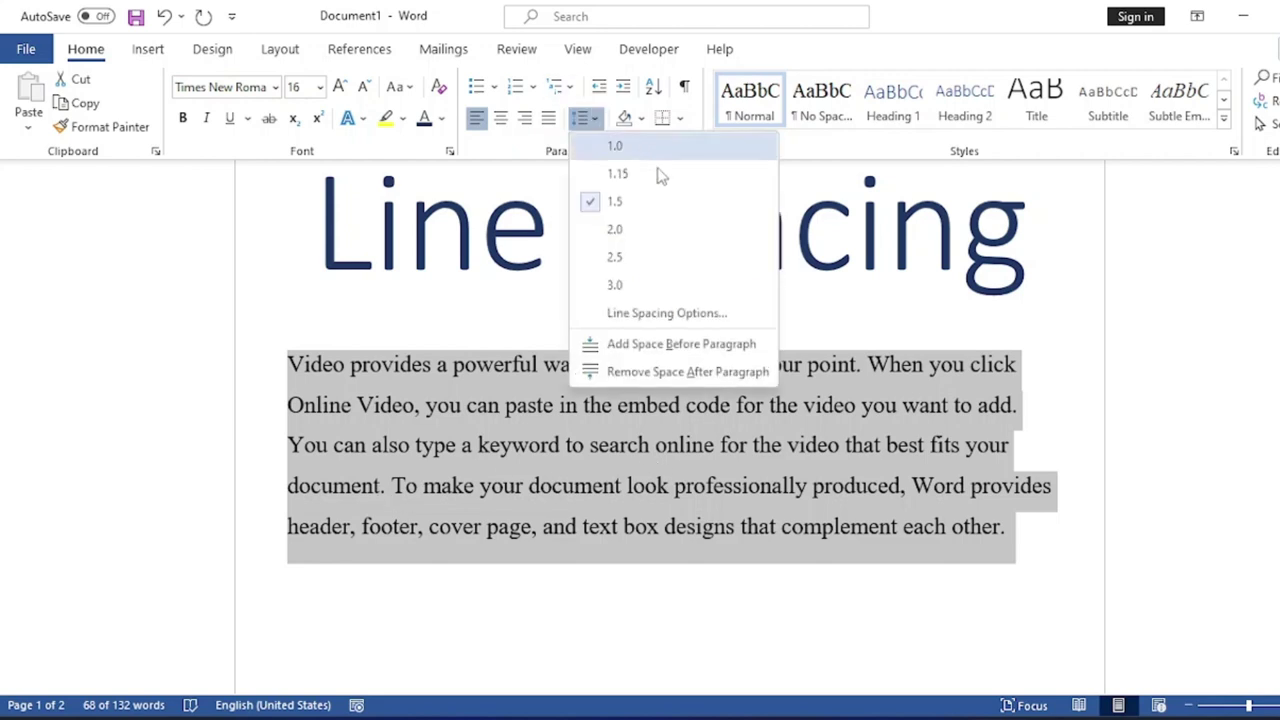
left_click(666, 314)
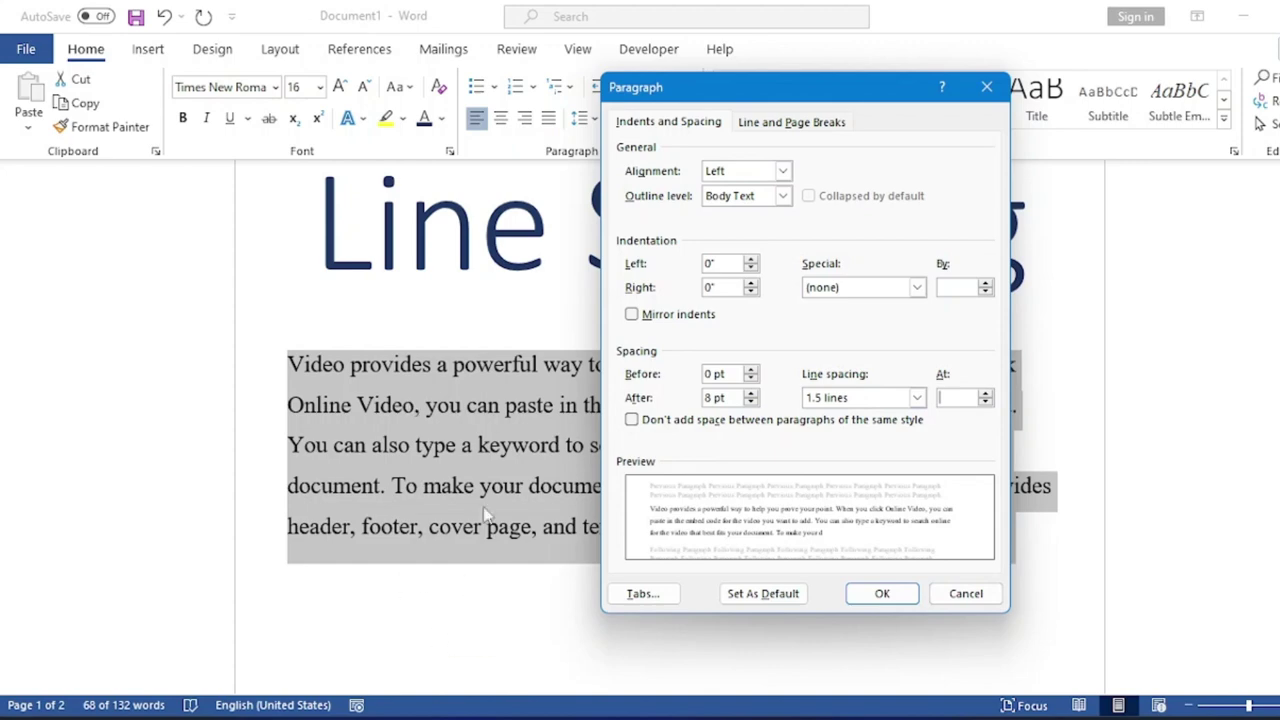
left_click(966, 594)
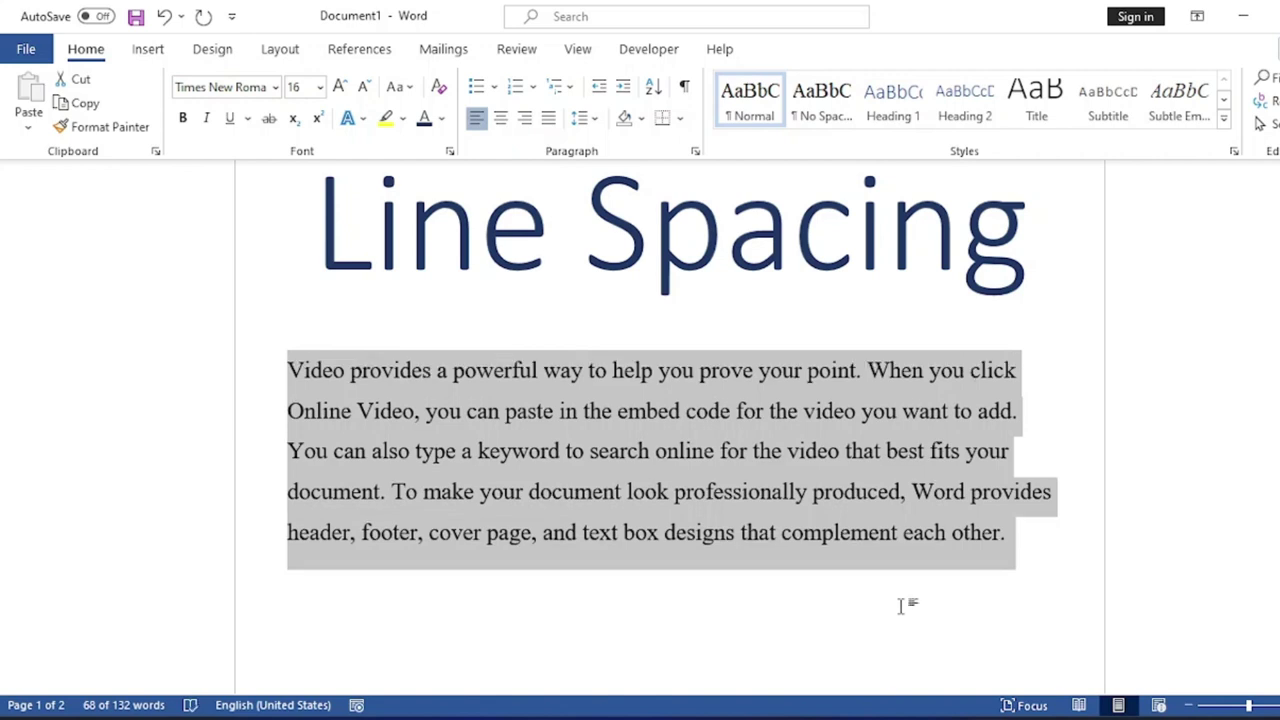
- Give the paragraph 12 pt spacing before while keeping 1.5 lines line spacing
left_click(584, 118)
left_click(649, 312)
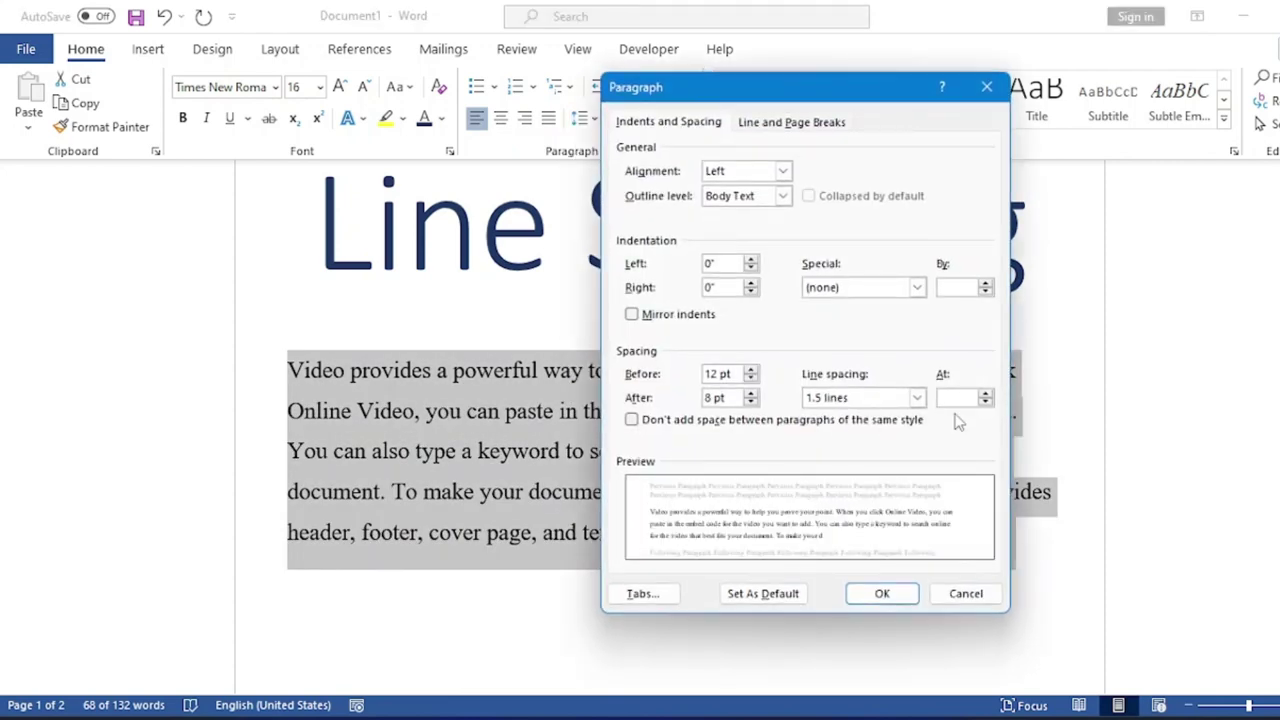
left_click(916, 397)
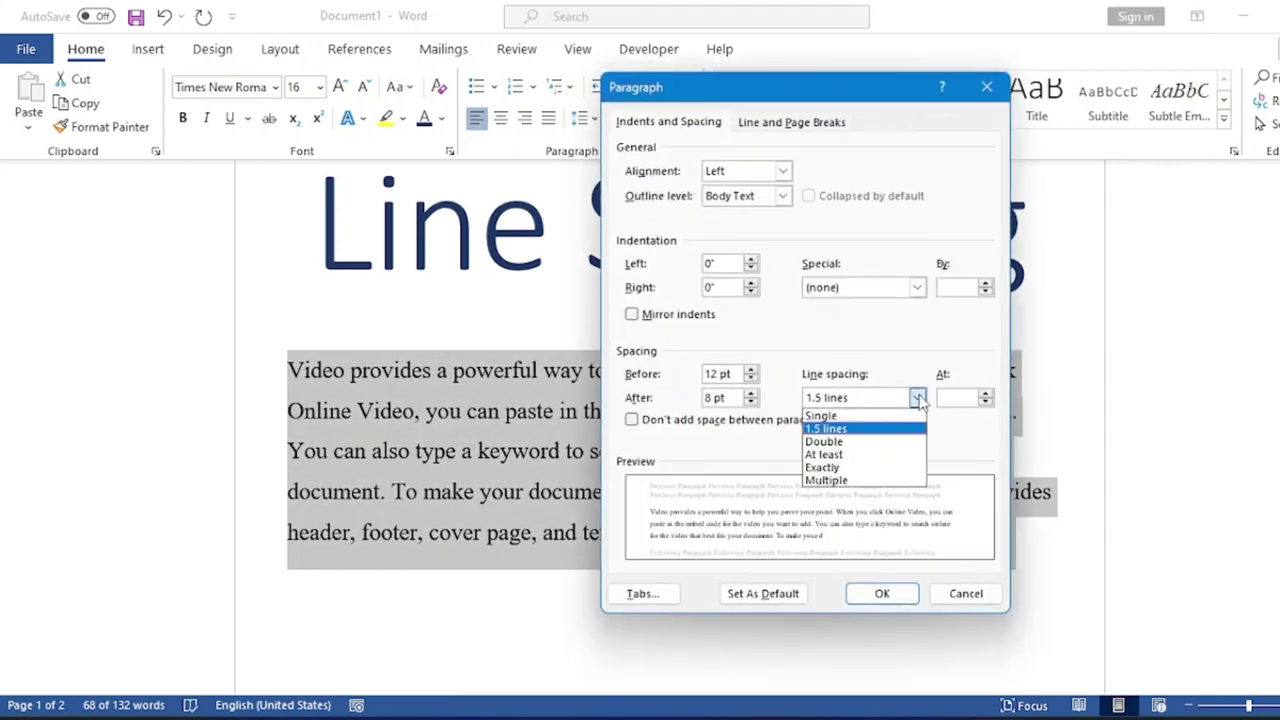
left_click(826, 428)
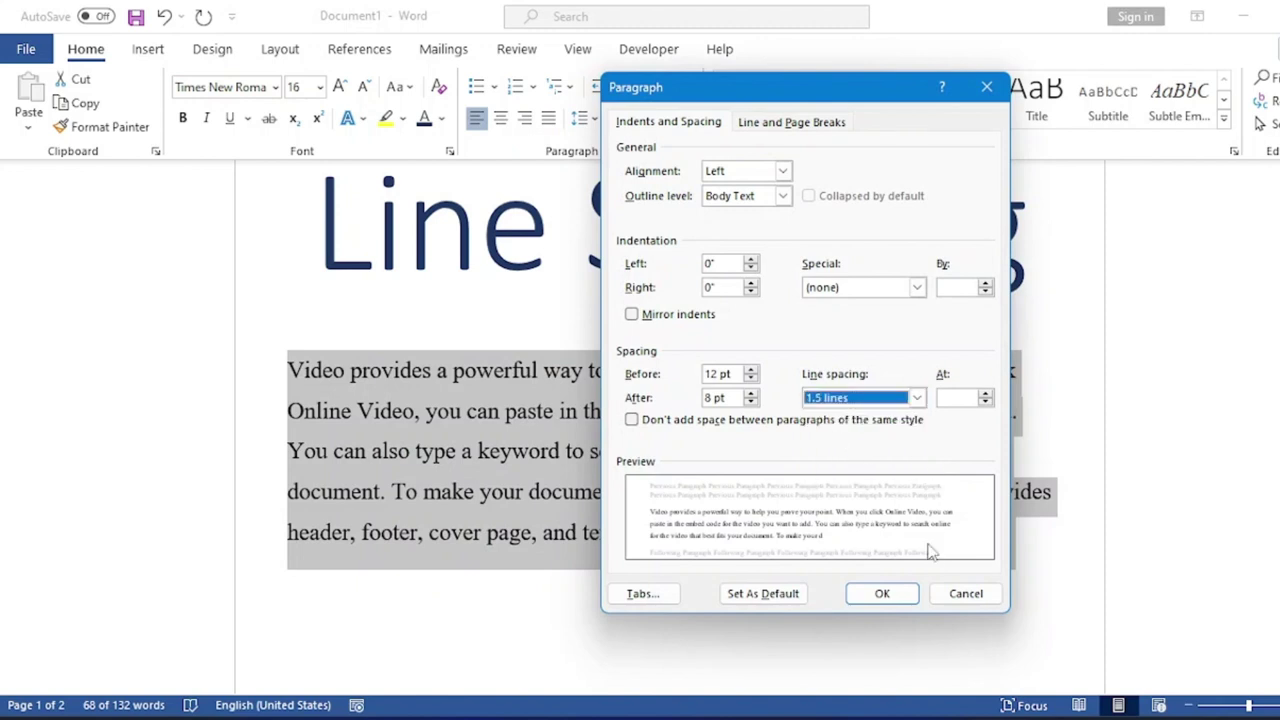
left_click(882, 594)
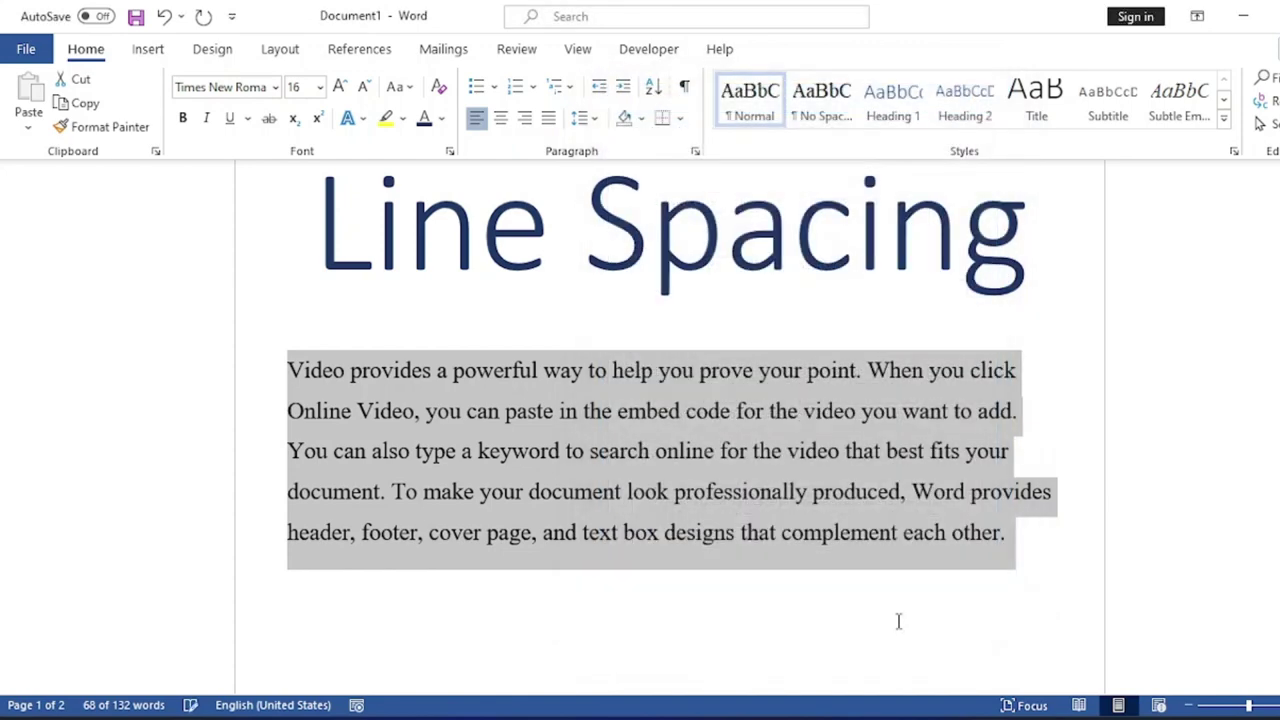
- Scroll down to the page 2 list of single, double, 1.5 and 1.15 spacing shortcuts
scroll(908, 537, "down", 3)
scroll(908, 537, "down", 4)
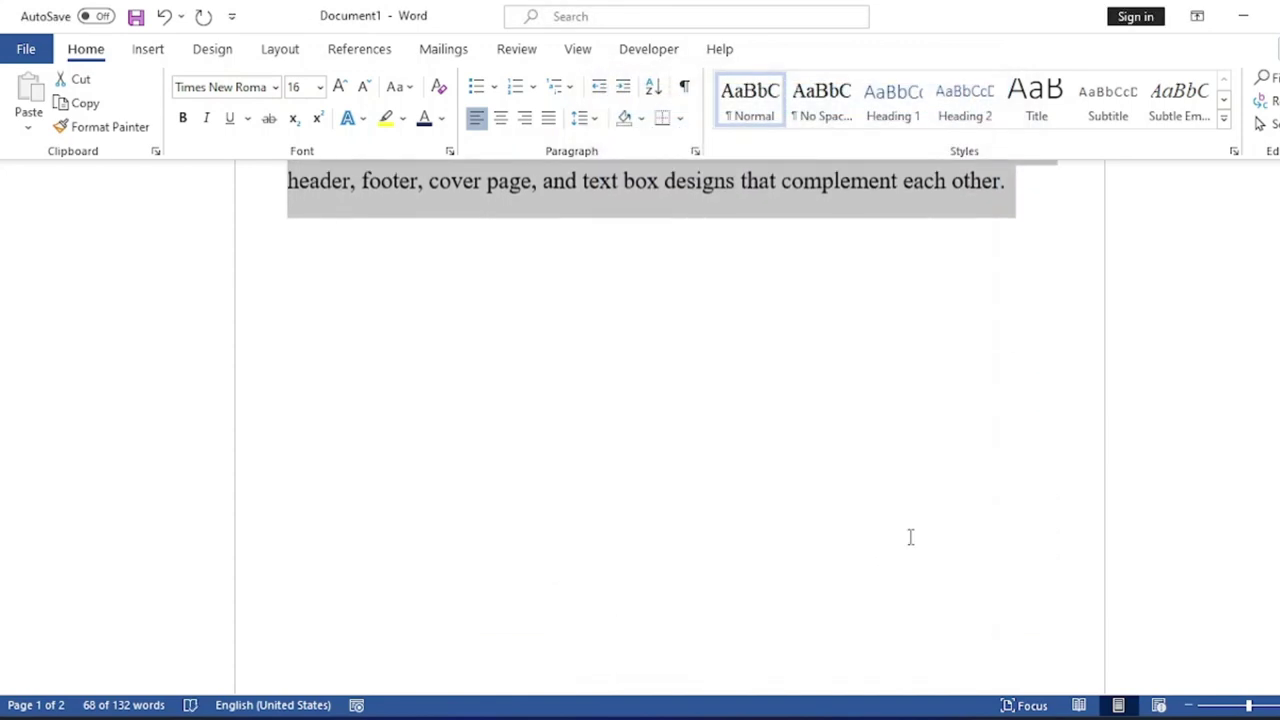
scroll(908, 537, "down", 3)
scroll(910, 537, "down", 3)
scroll(910, 537, "down", 3)
scroll(910, 537, "down", 3)
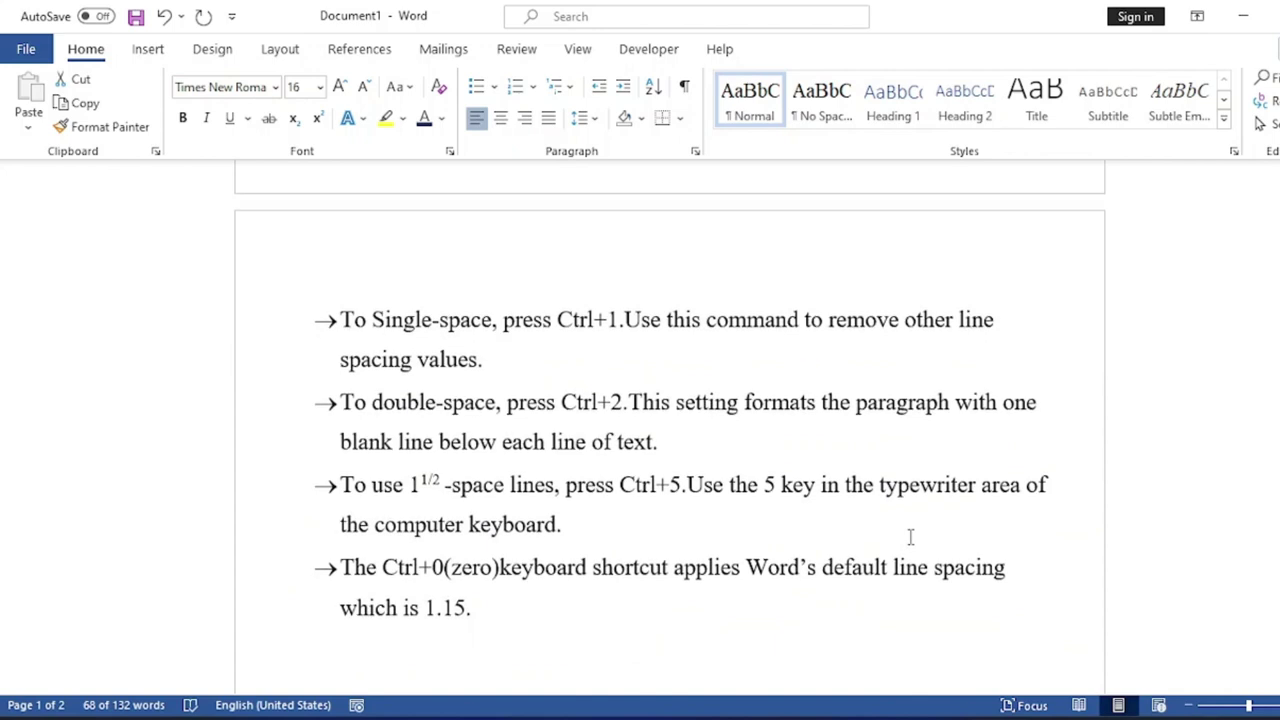